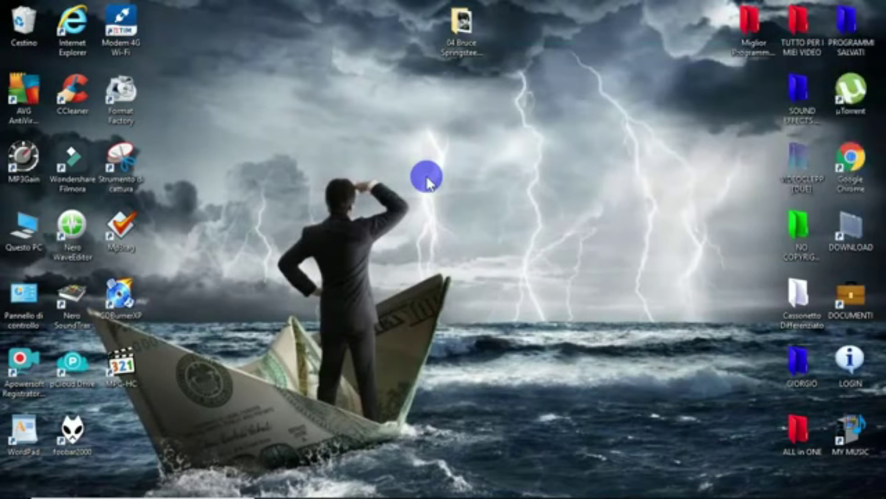
- Launch CDBurnerXP and start a new audio disc compilation (Disco Audio)
{"action": "double_click", "coordinate": [128, 293]}
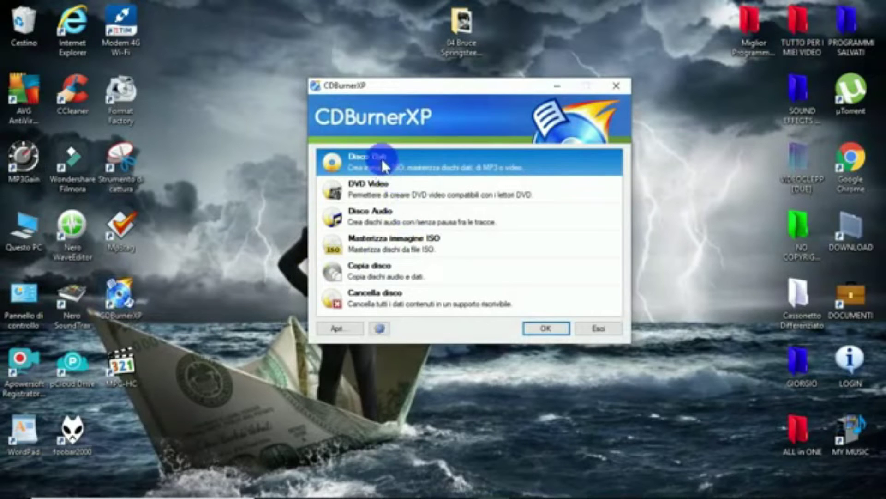
{"action": "left_click", "coordinate": [384, 216]}
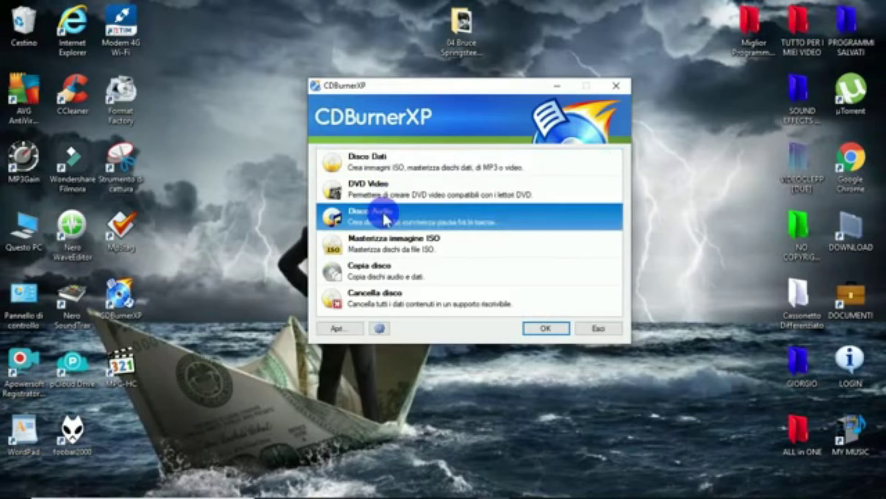
{"action": "left_click", "coordinate": [543, 329]}
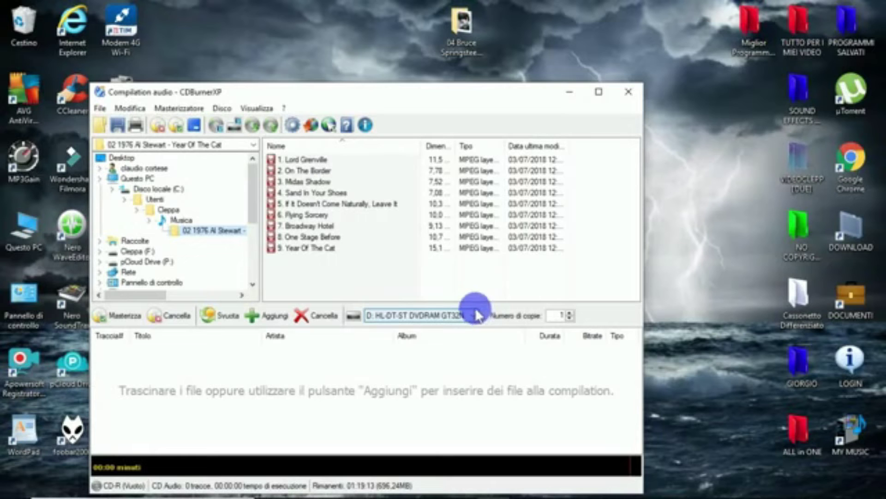
- Check the total duration of all tracks in the desktop folder "04 Bruce Springsteen - Greatest Hits Essentials CD2" in their file properties
{"action": "left_click", "coordinate": [224, 239]}
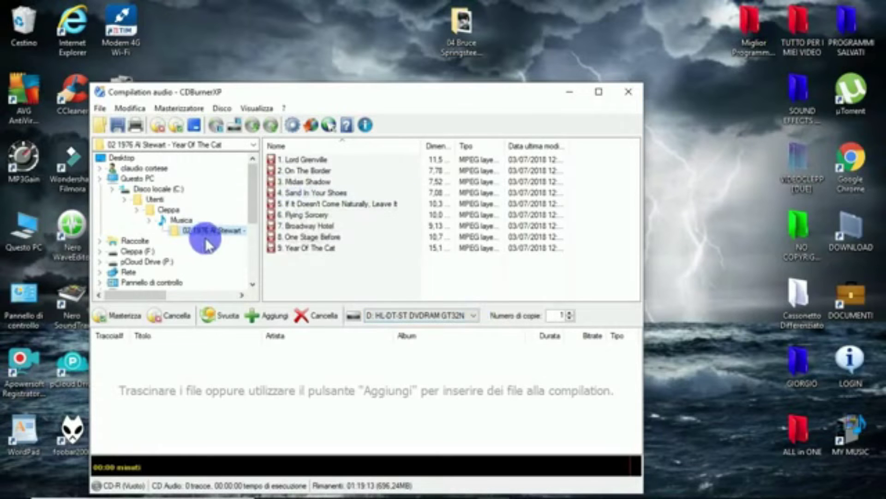
{"action": "left_click", "coordinate": [462, 26]}
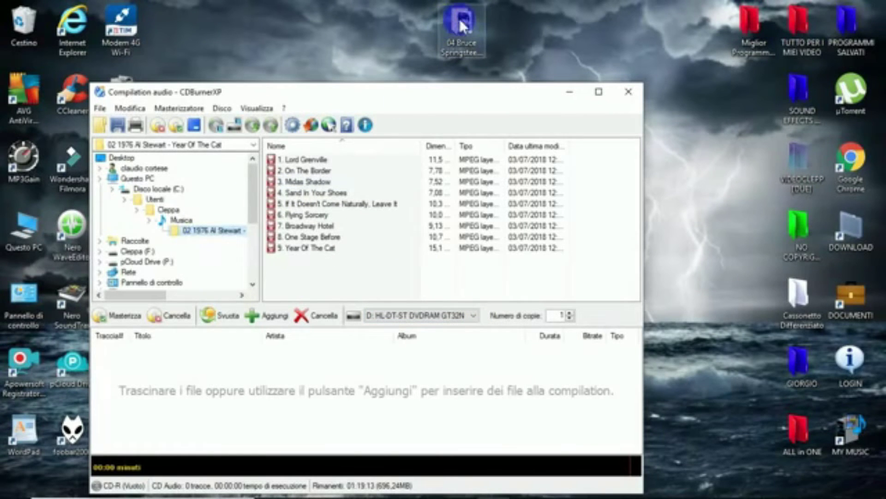
{"action": "double_click", "coordinate": [461, 26]}
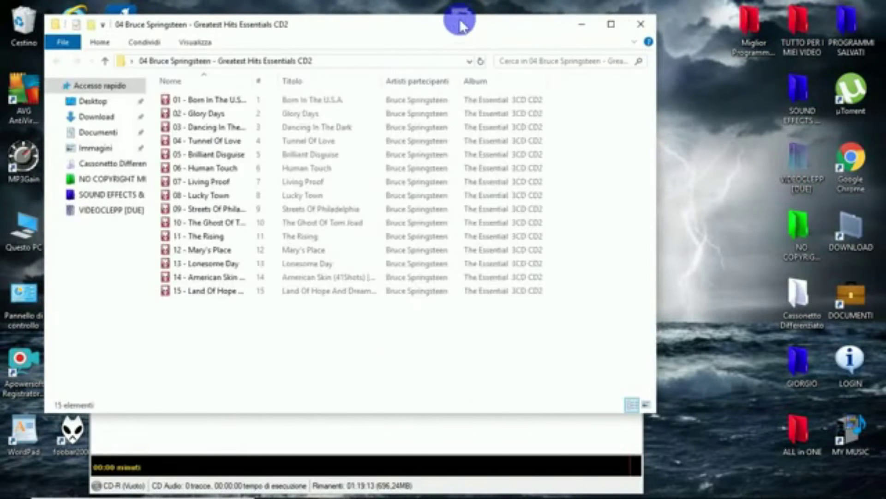
{"action": "left_click", "coordinate": [210, 101]}
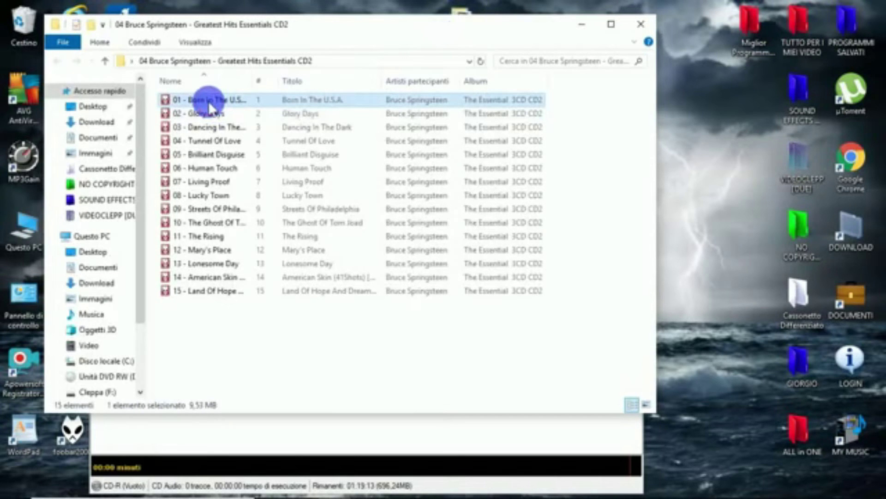
{"action": "left_click", "coordinate": [182, 291], "text": "shift"}
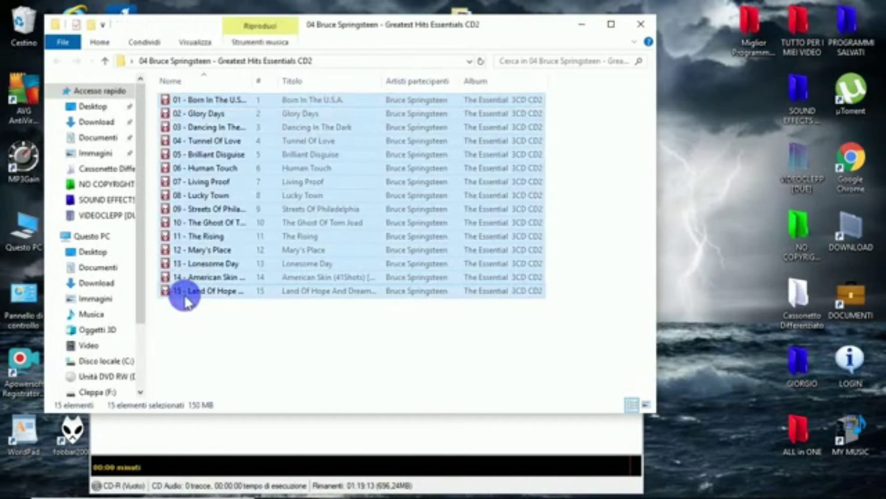
{"action": "right_click", "coordinate": [252, 190]}
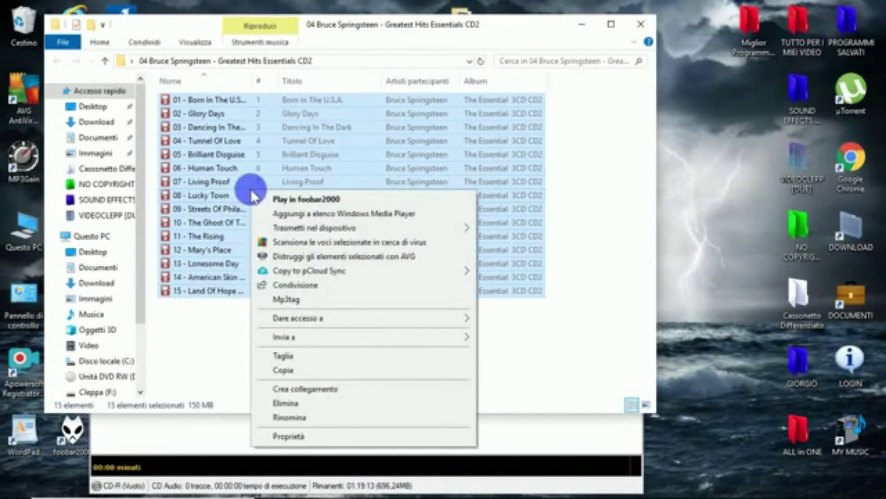
{"action": "left_click", "coordinate": [291, 436]}
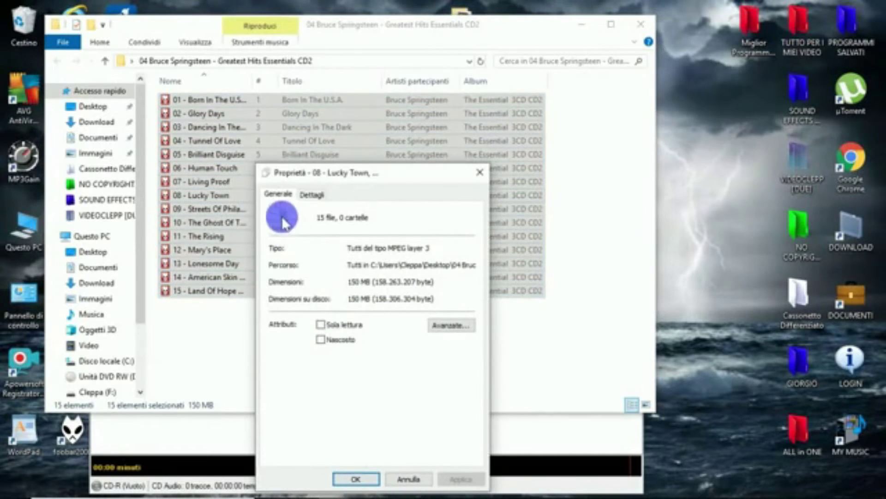
{"action": "left_click", "coordinate": [309, 195]}
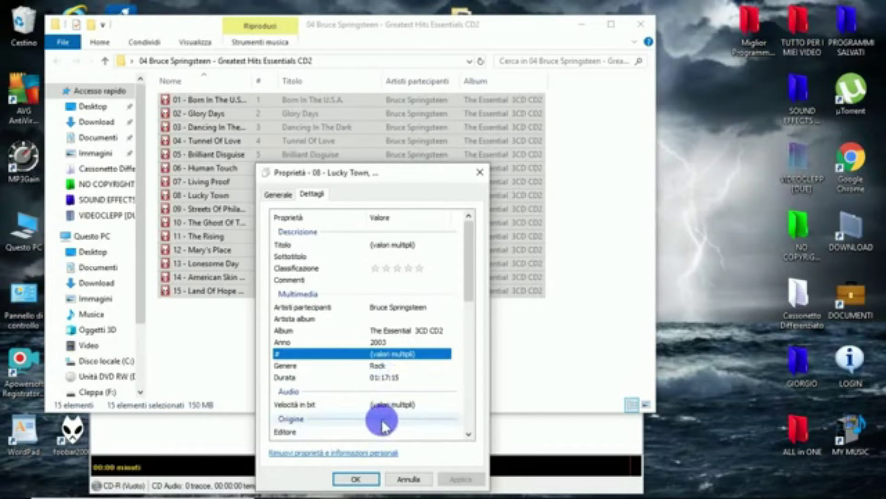
{"action": "left_click", "coordinate": [365, 479]}
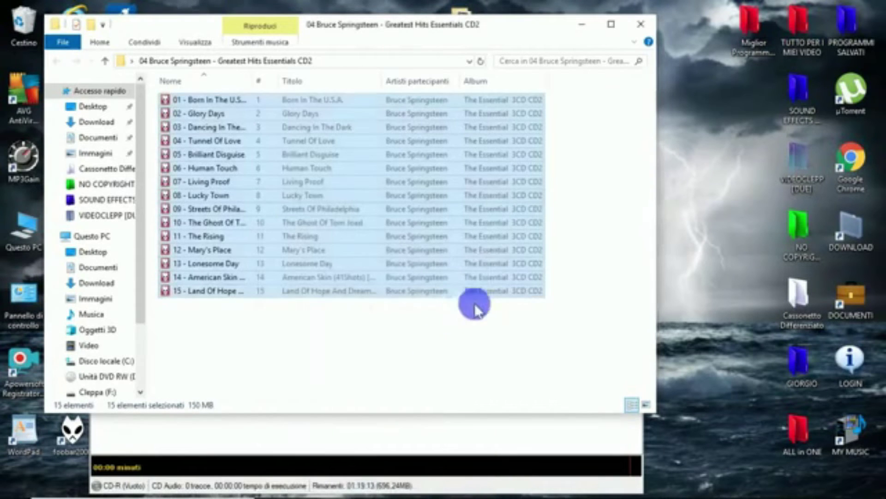
{"action": "left_click", "coordinate": [641, 25]}
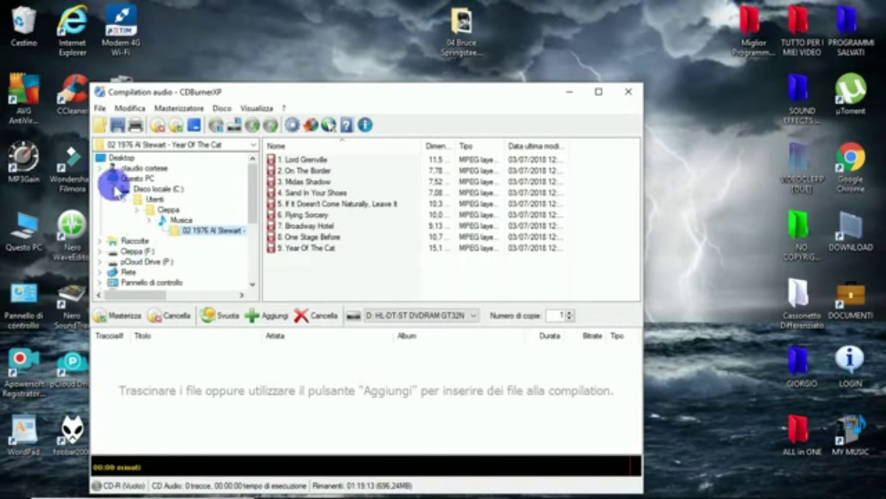
- Add all tracks from the desktop folder "04 Bruce Springsteen - Greatest Hits Essentials CD2" to the audio compilation
{"action": "scroll", "coordinate": [170, 250], "scroll_direction": "down", "scroll_amount": 3}
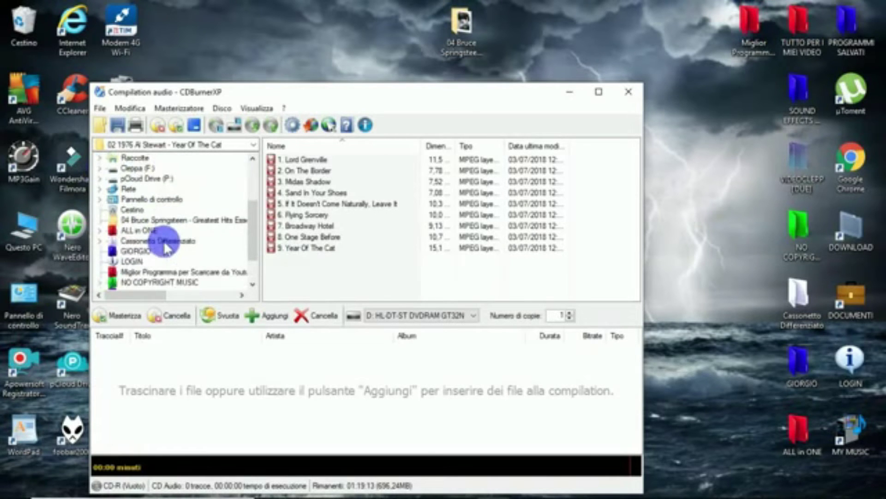
{"action": "left_click", "coordinate": [161, 220]}
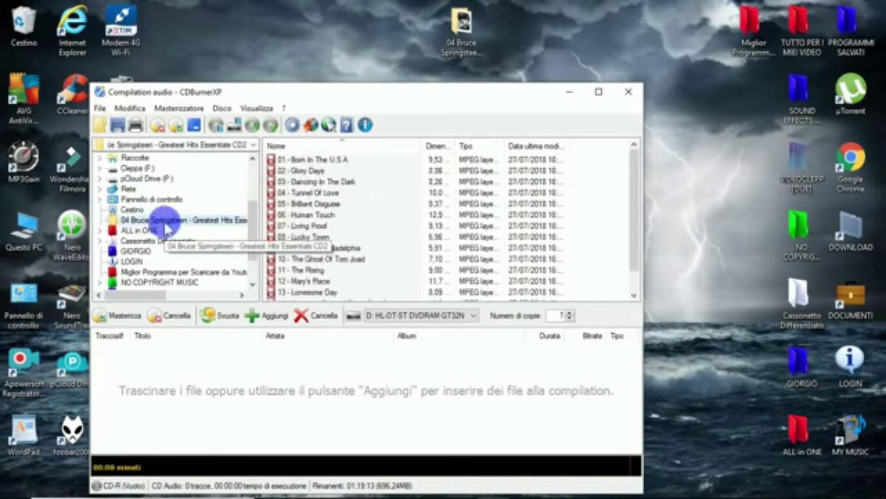
{"action": "left_click", "coordinate": [299, 160]}
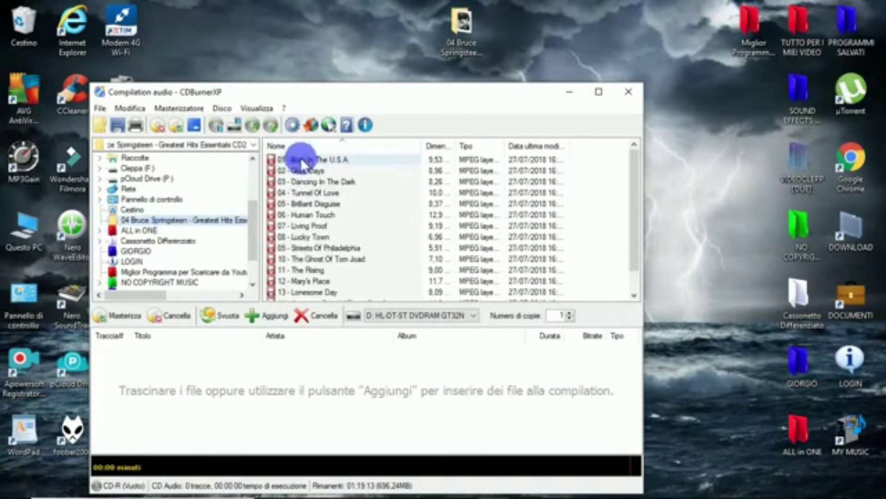
{"action": "scroll", "coordinate": [295, 178], "scroll_direction": "down", "scroll_amount": 1}
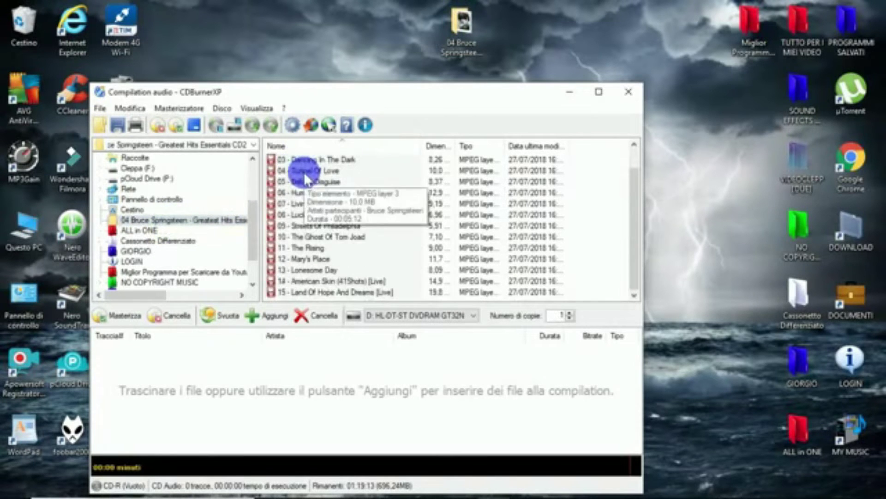
{"action": "left_click", "coordinate": [296, 292], "text": "shift"}
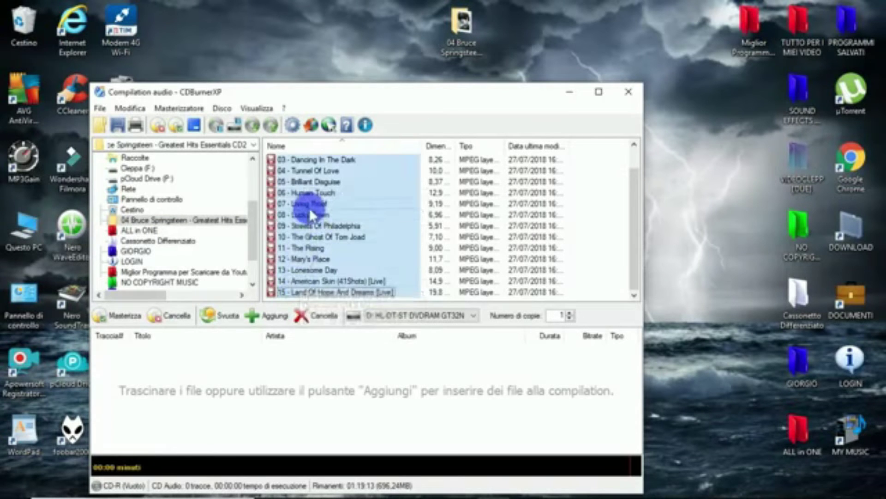
{"action": "left_click_drag", "start_coordinate": [310, 215], "coordinate": [321, 376]}
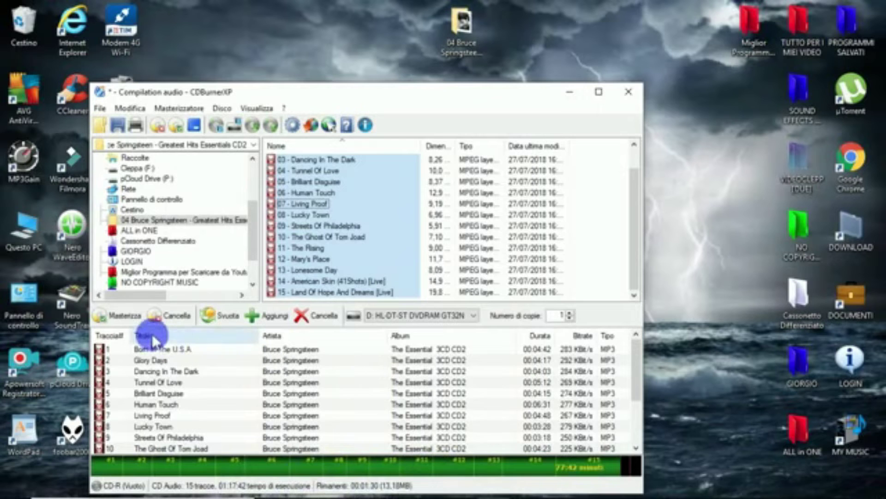
- Open the burn options for the compilation and set a 2-second pause between all tracks
{"action": "left_click", "coordinate": [114, 317]}
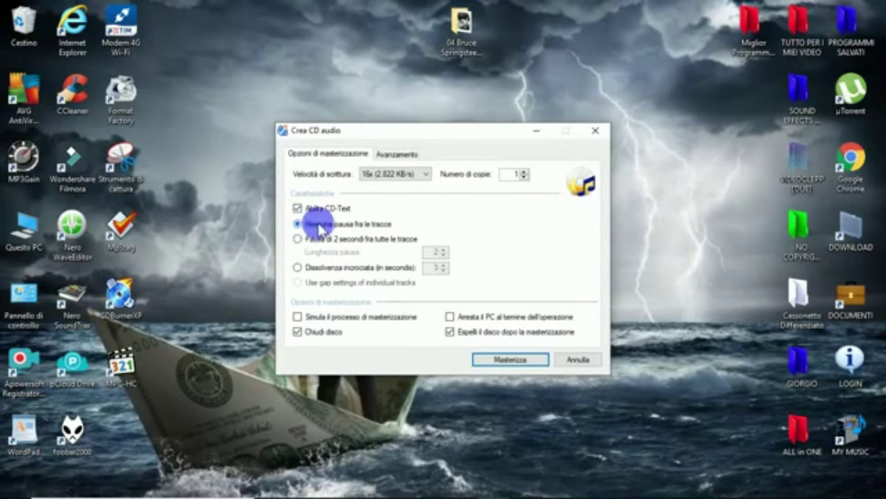
{"action": "left_click", "coordinate": [300, 238]}
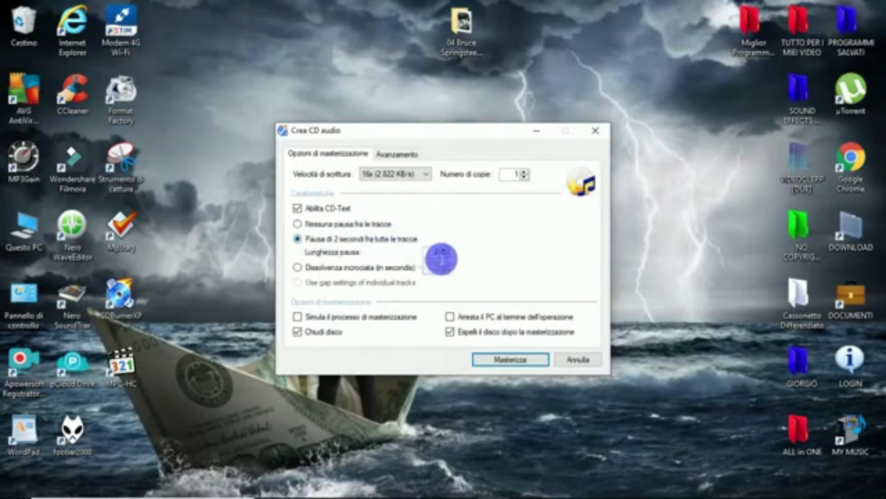
{"action": "left_click", "coordinate": [444, 251]}
{"action": "left_click", "coordinate": [444, 250]}
{"action": "left_click", "coordinate": [444, 260]}
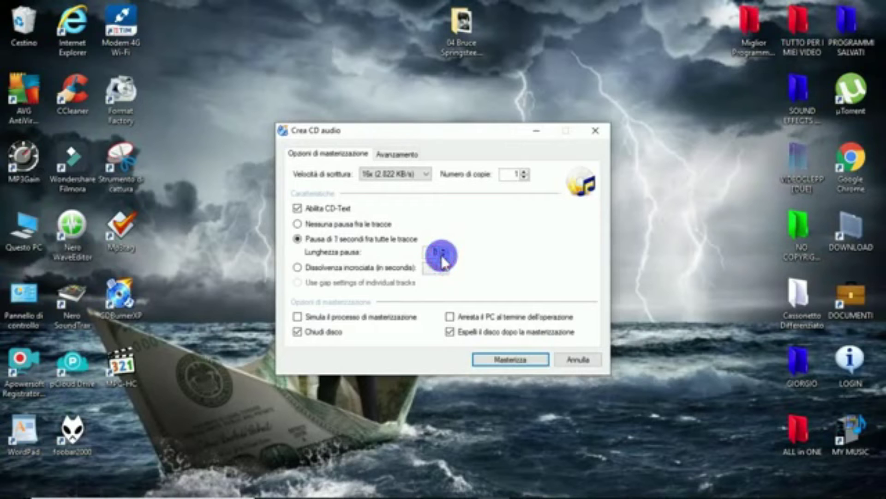
{"action": "left_click", "coordinate": [444, 258]}
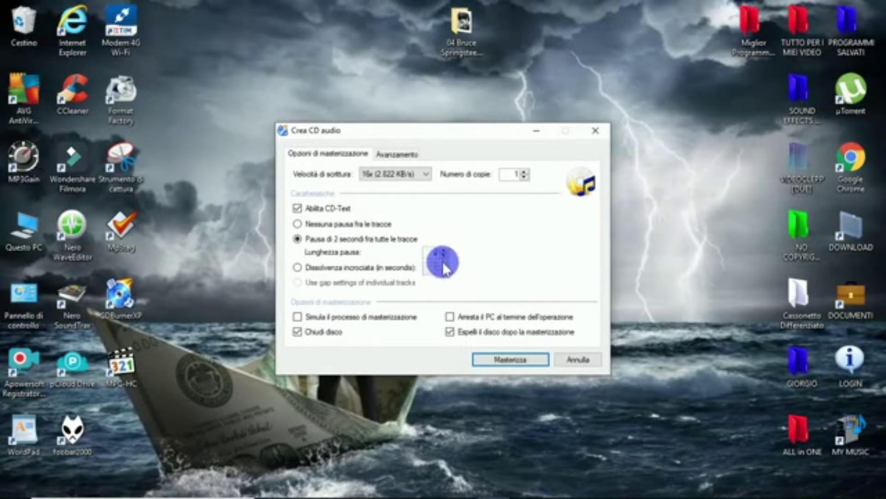
- Try the 3-second crossfade option between tracks and switch back to the pause option
{"action": "left_click", "coordinate": [297, 267]}
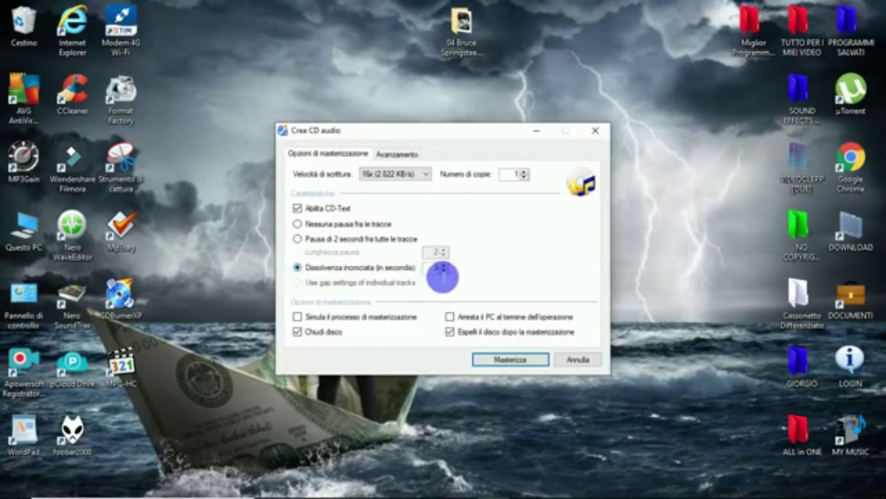
{"action": "left_click", "coordinate": [444, 269]}
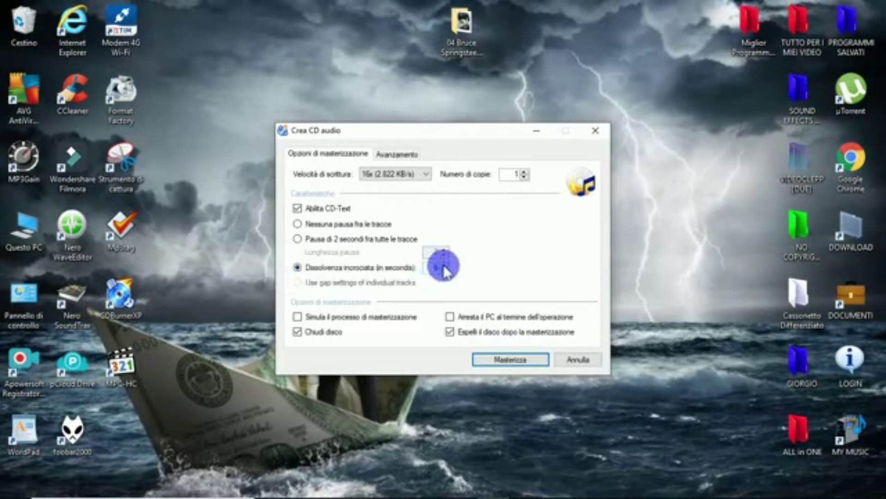
{"action": "left_click", "coordinate": [444, 272]}
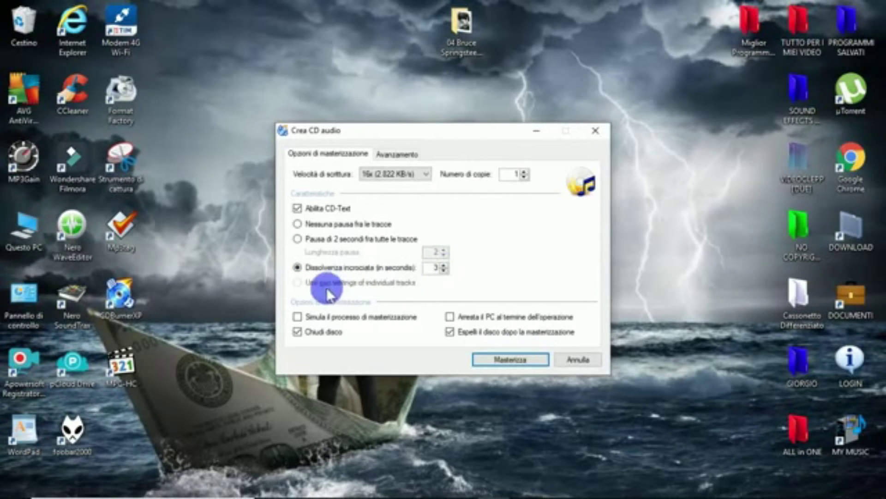
{"action": "left_click", "coordinate": [299, 240]}
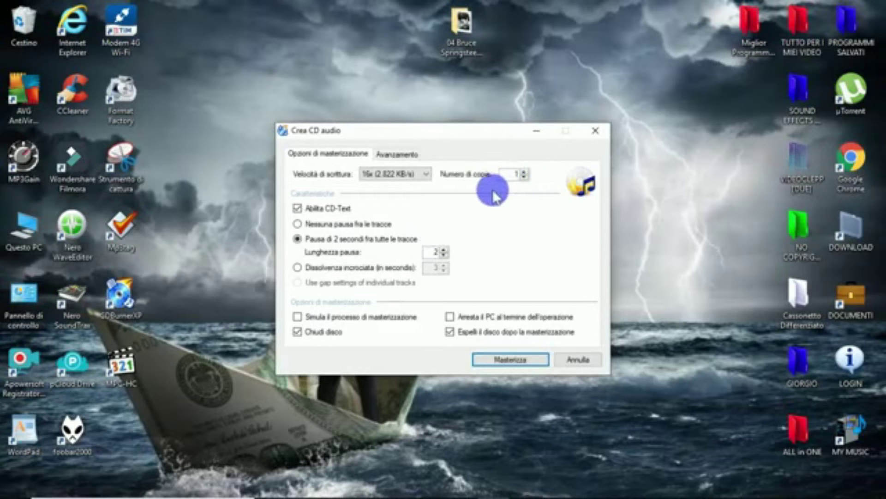
- Set the write speed to 2x (353 KB/s) from the list of other speeds
{"action": "left_click", "coordinate": [427, 175]}
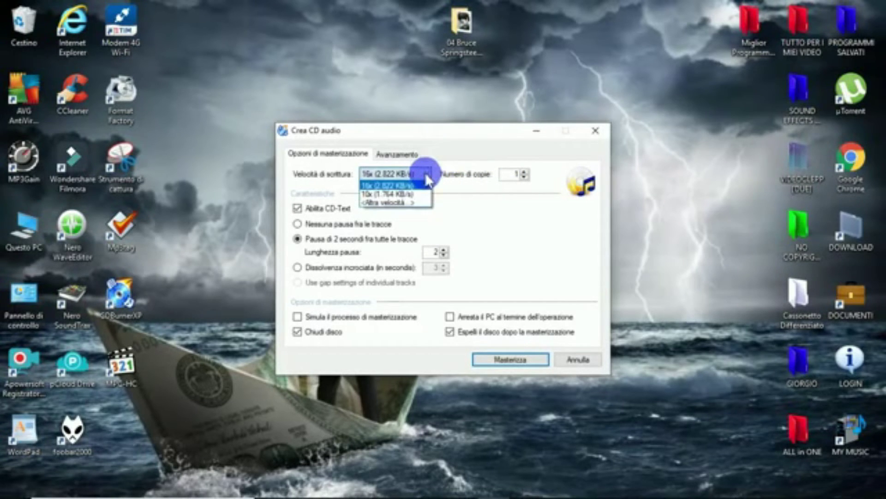
{"action": "left_click", "coordinate": [415, 204]}
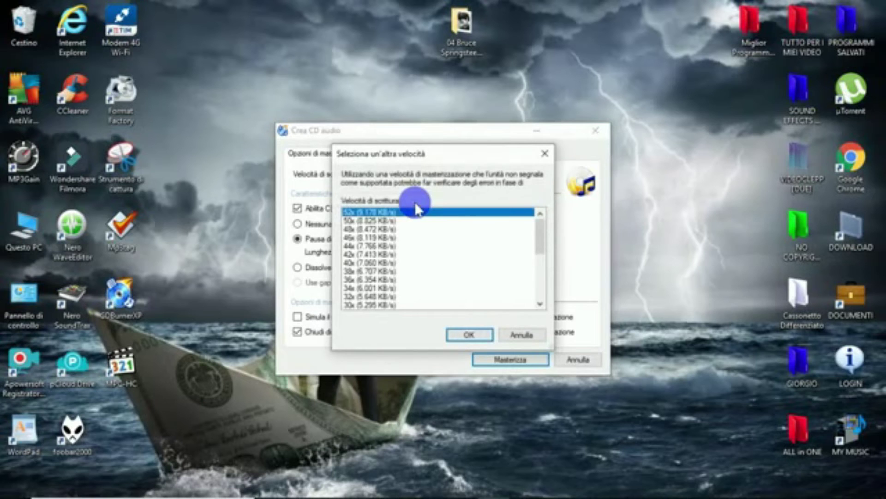
{"action": "scroll", "coordinate": [427, 244], "scroll_direction": "down", "scroll_amount": 5}
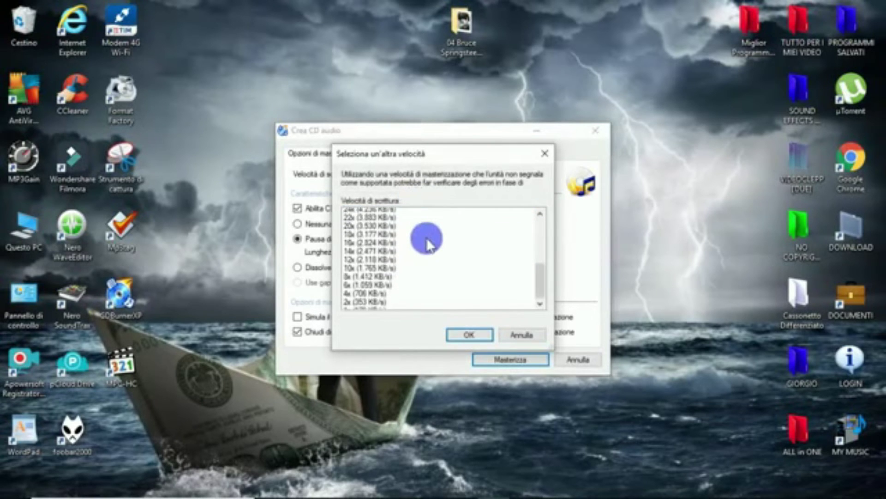
{"action": "left_click", "coordinate": [381, 297]}
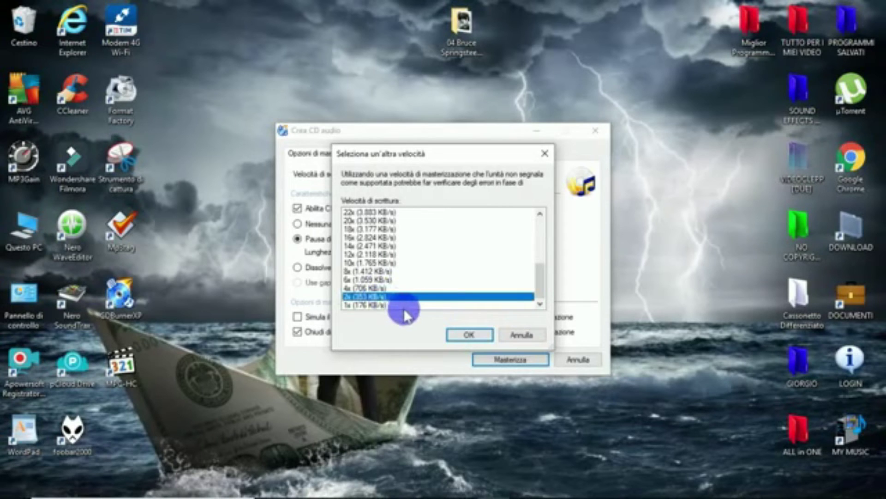
{"action": "left_click", "coordinate": [460, 337]}
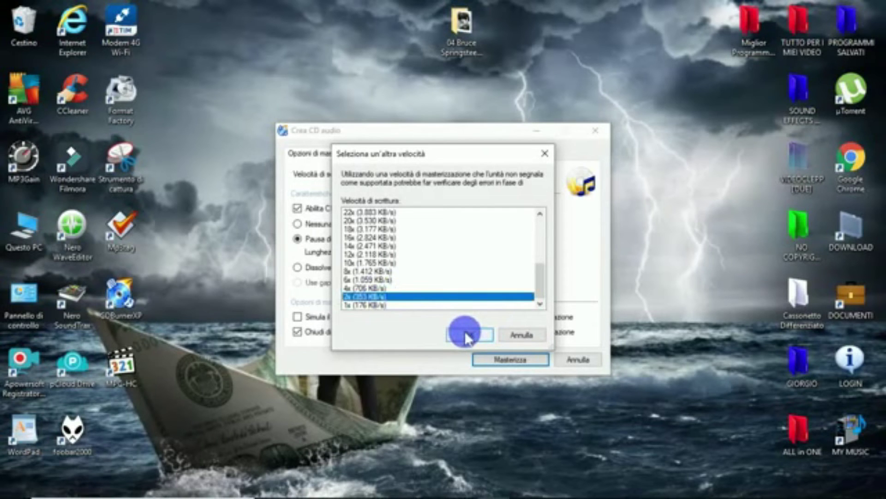
{"action": "left_click", "coordinate": [466, 337]}
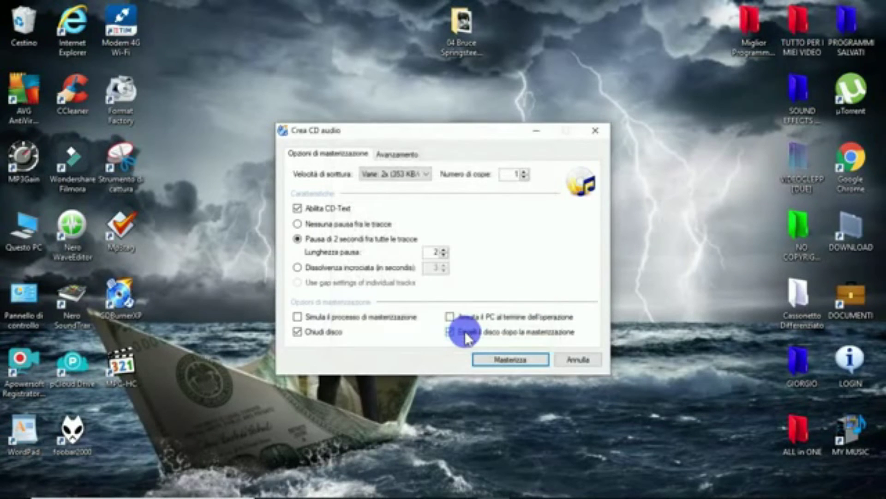
- Burn the audio CD and close the burn dialog once writing has finished
{"action": "left_click", "coordinate": [494, 362]}
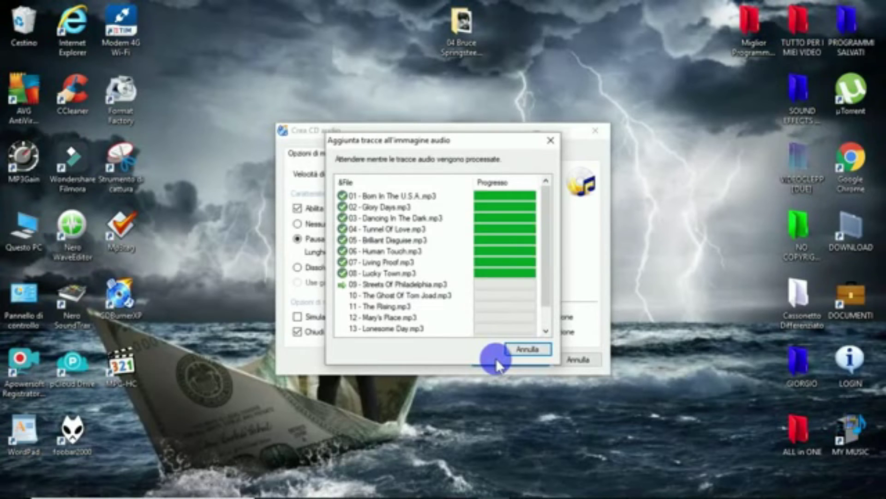
{"action": "left_click", "coordinate": [544, 328]}
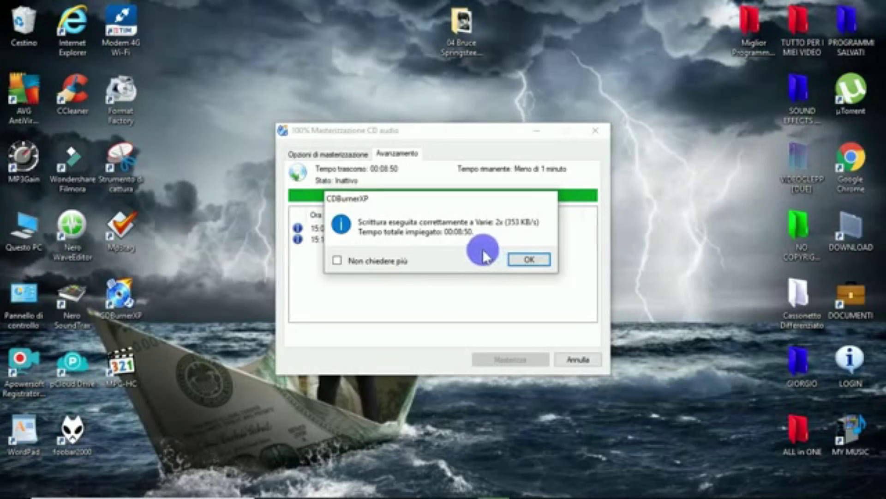
{"action": "left_click", "coordinate": [528, 261]}
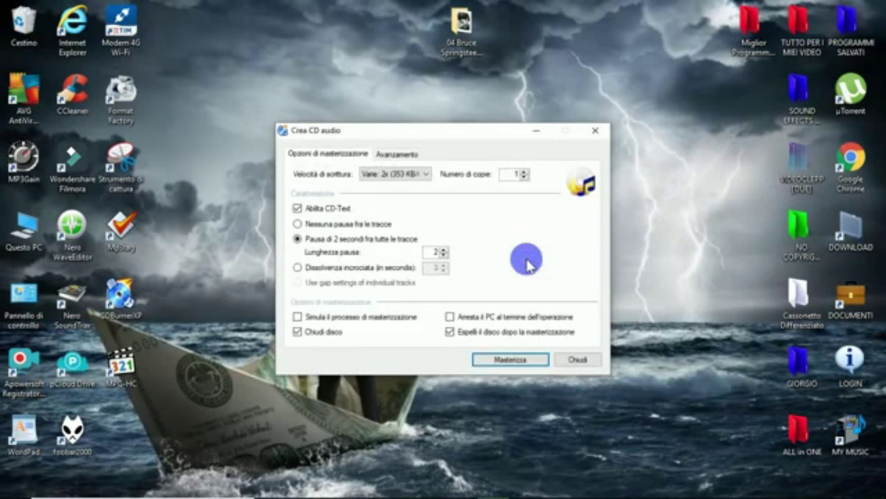
{"action": "left_click", "coordinate": [577, 360]}
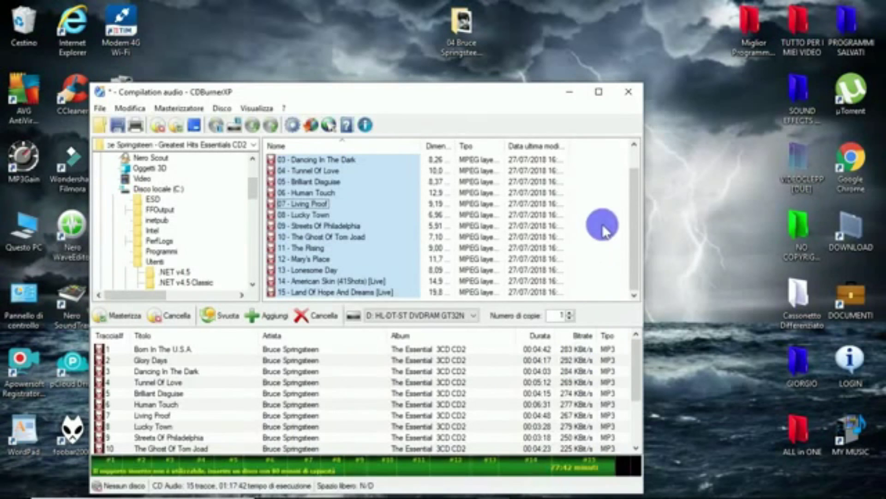
- Close the compilation without saving it and exit CDBurnerXP
{"action": "left_click", "coordinate": [627, 103]}
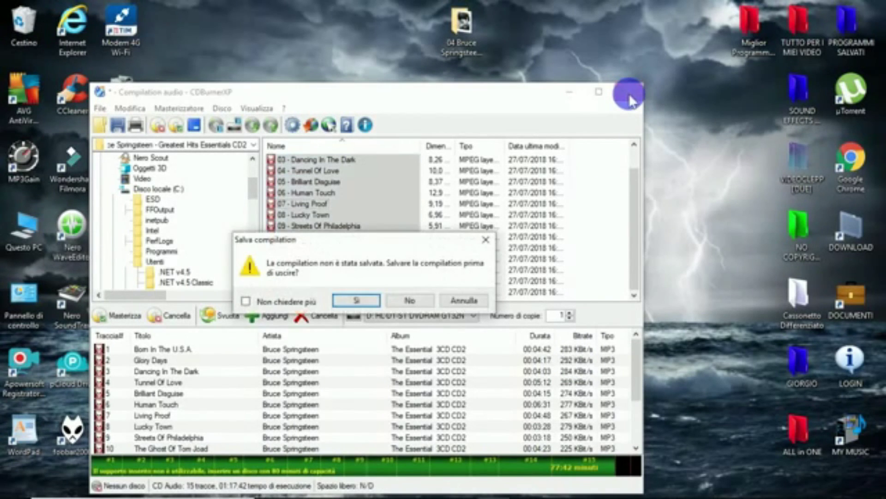
{"action": "left_click", "coordinate": [412, 301]}
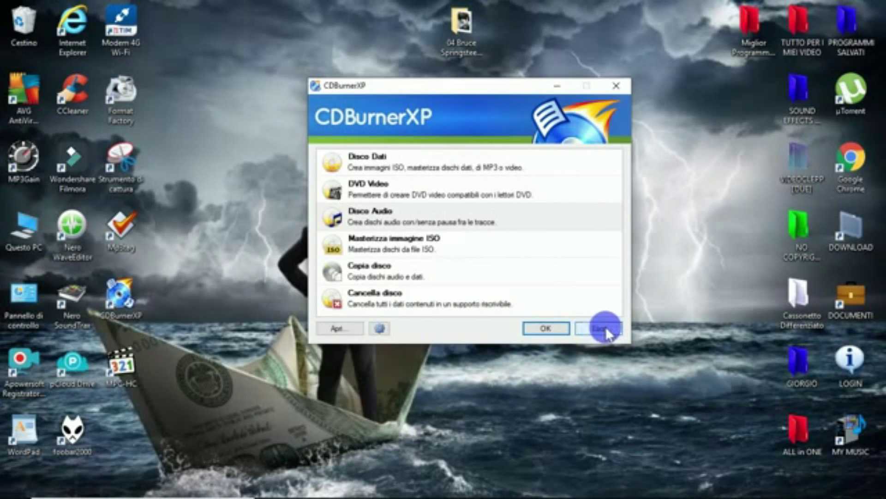
{"action": "left_click", "coordinate": [600, 328]}
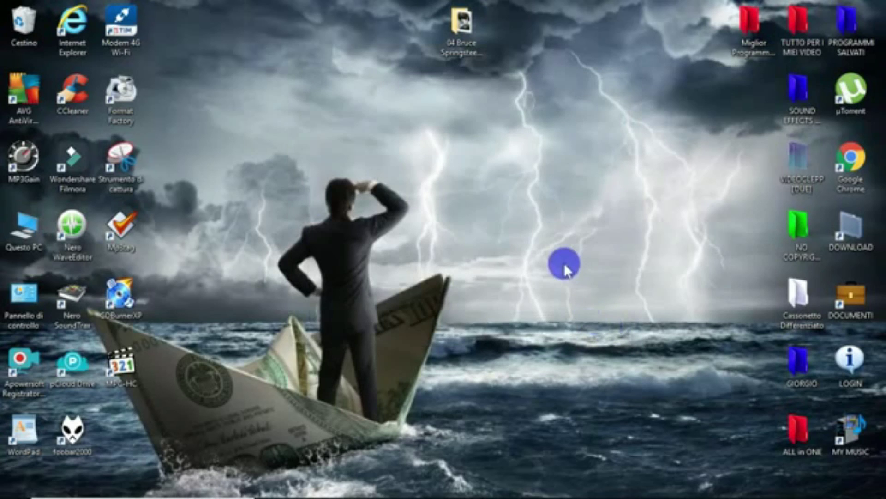